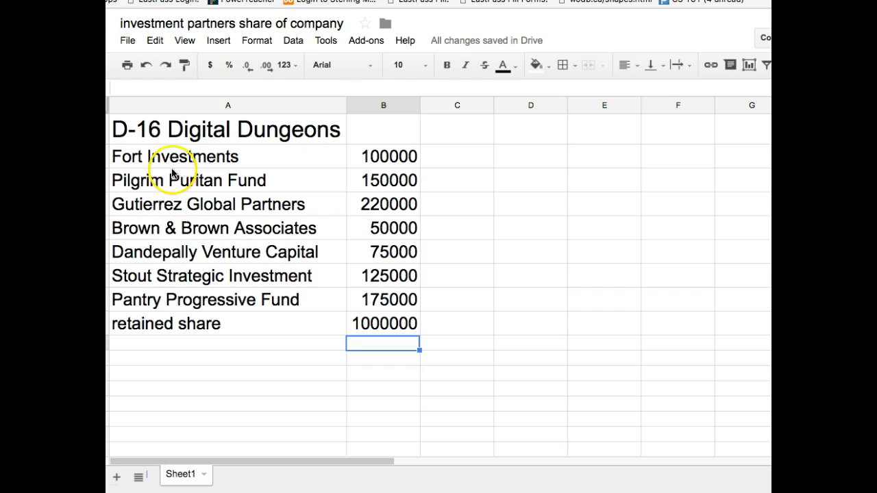
# Step: Review the D-16 Digital Dungeons title, the listed investment partners and the retained share with its amount
pyautogui.moveTo(173, 162); pyautogui.dragTo(176, 200)
pyautogui.click(193, 156)
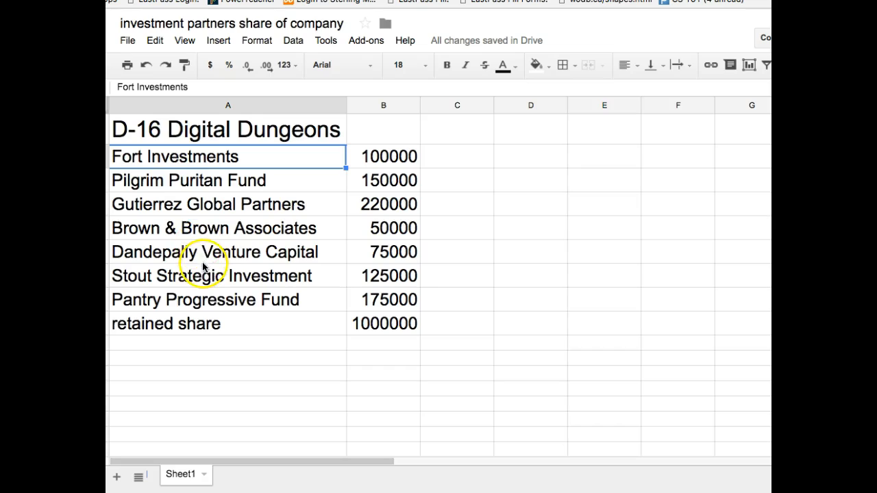
pyautogui.click(206, 134)
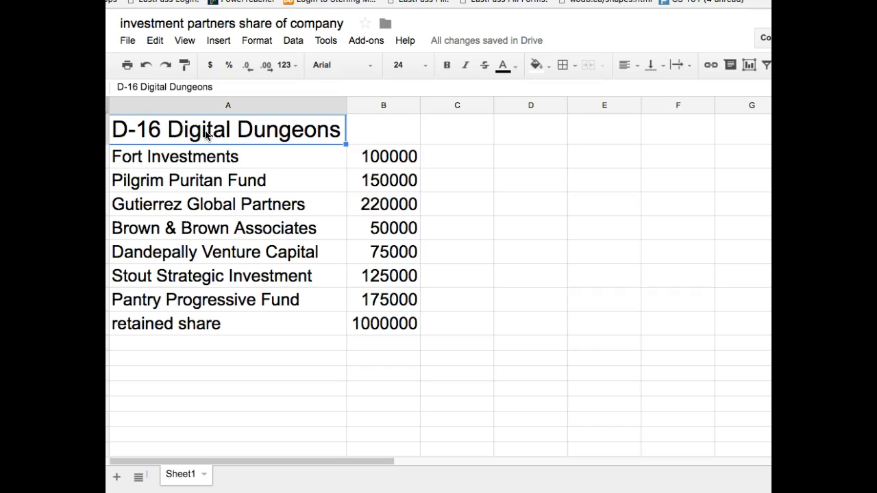
pyautogui.moveTo(192, 135); pyautogui.dragTo(169, 127)
pyautogui.click(283, 164)
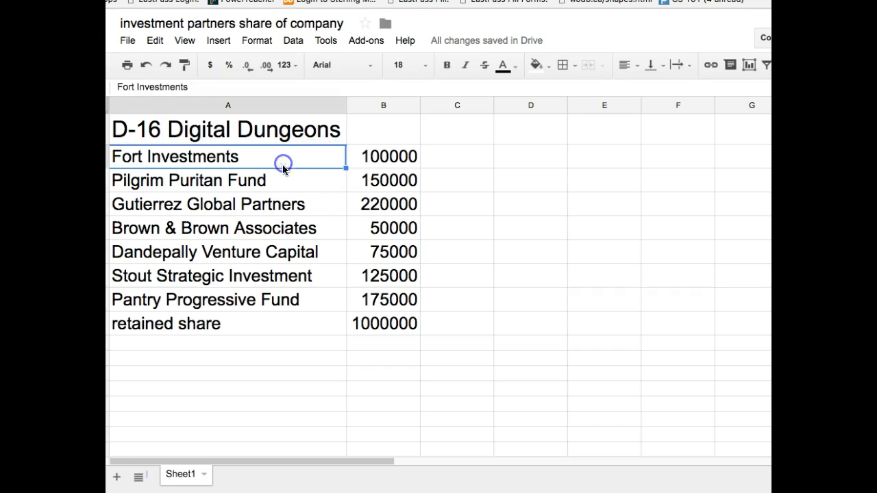
pyautogui.click(283, 182)
pyautogui.click(287, 202)
pyautogui.click(293, 226)
pyautogui.click(292, 251)
pyautogui.click(297, 276)
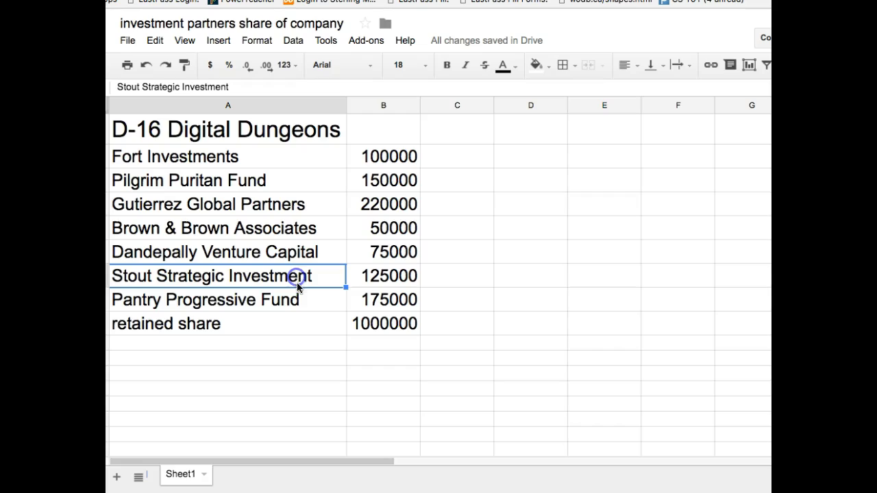
pyautogui.click(300, 298)
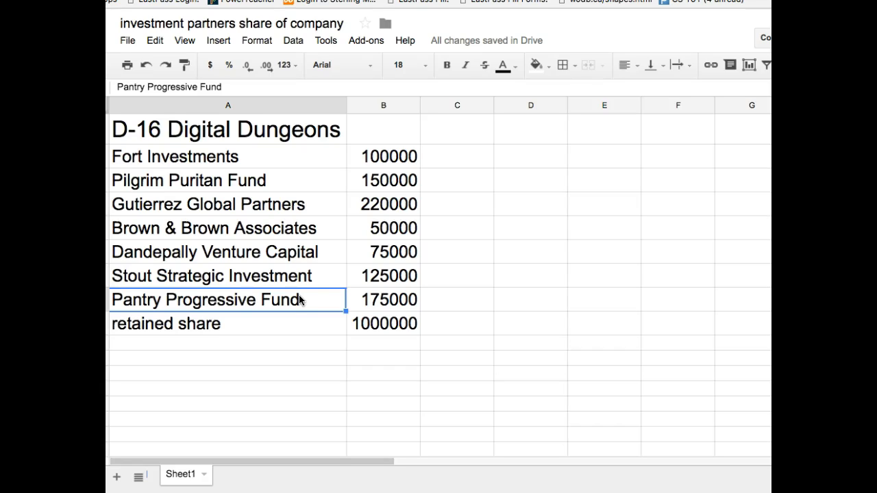
pyautogui.click(250, 134)
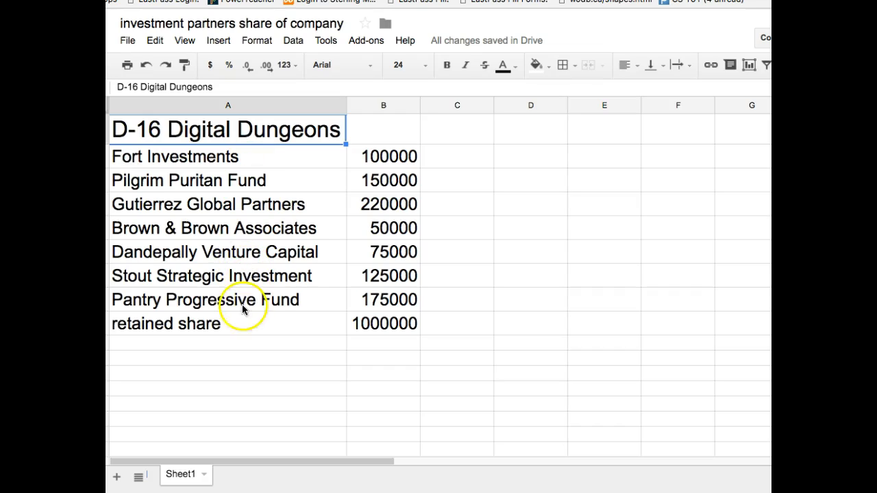
pyautogui.click(216, 327)
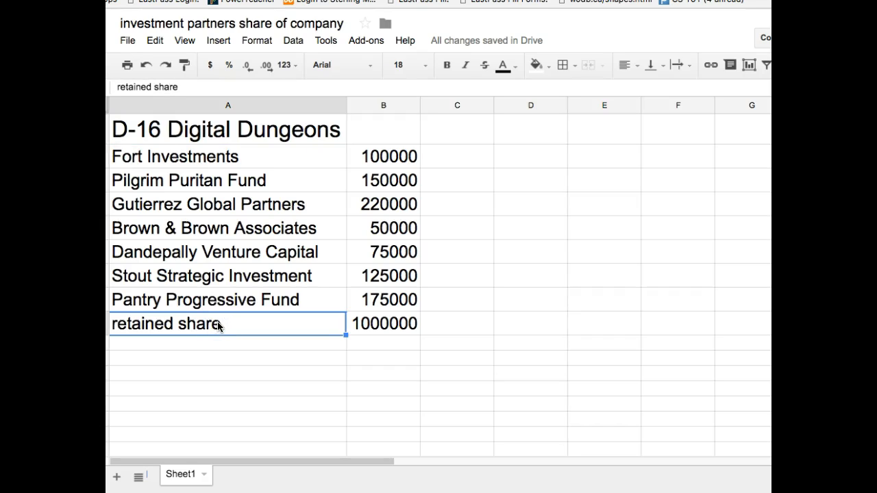
pyautogui.click(251, 327)
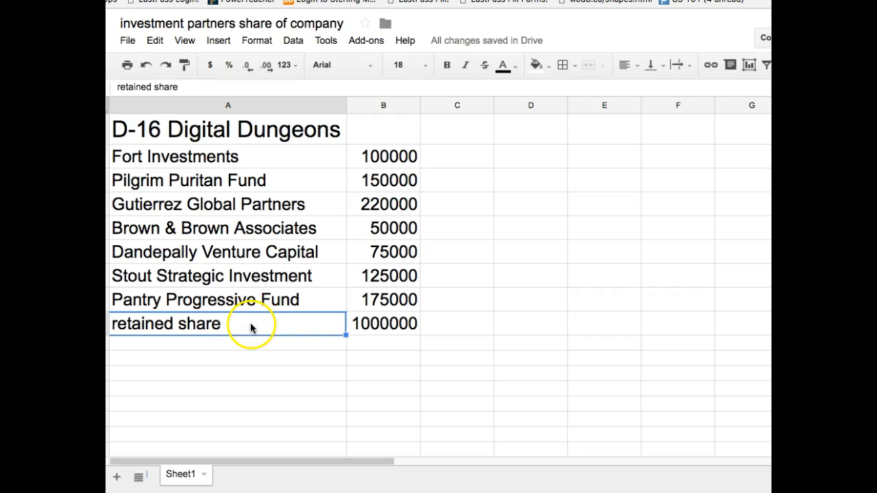
pyautogui.click(374, 329)
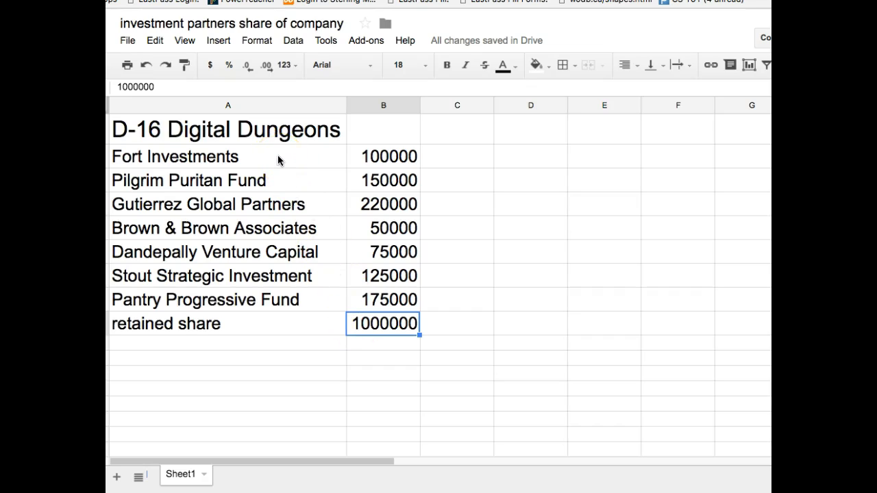
pyautogui.click(324, 159)
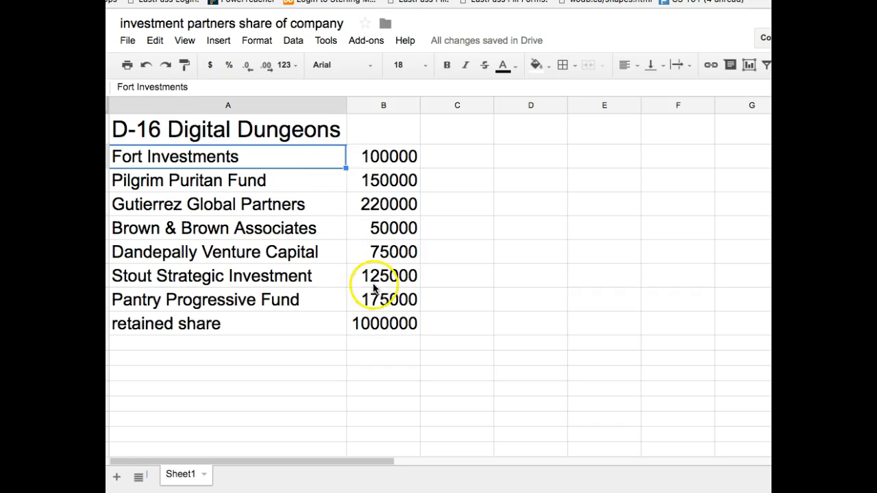
pyautogui.click(379, 325)
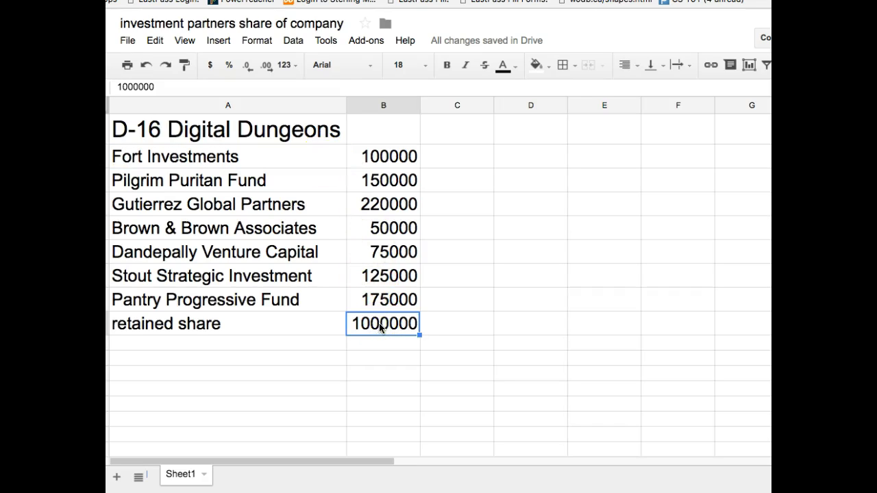
# Step: Insert a pie chart of the investment partners, retained share and their amounts from the range A2:B9
pyautogui.click(227, 165)
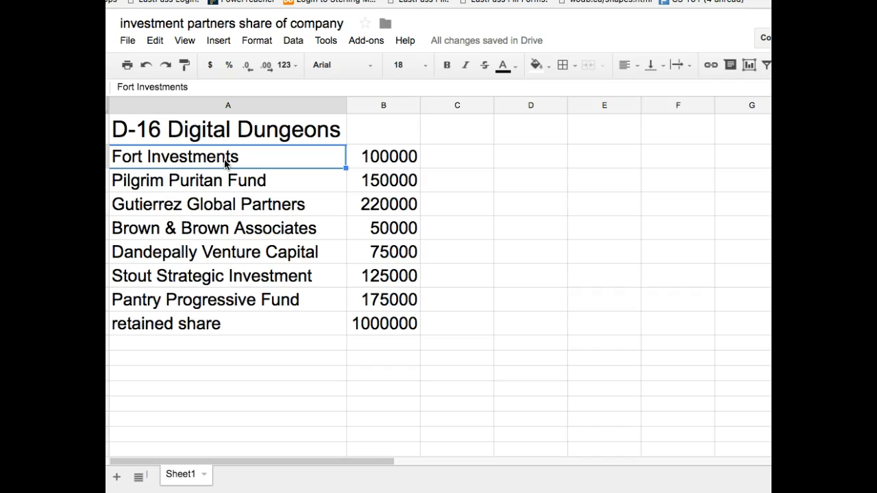
pyautogui.hotkey('shift', 'Right')
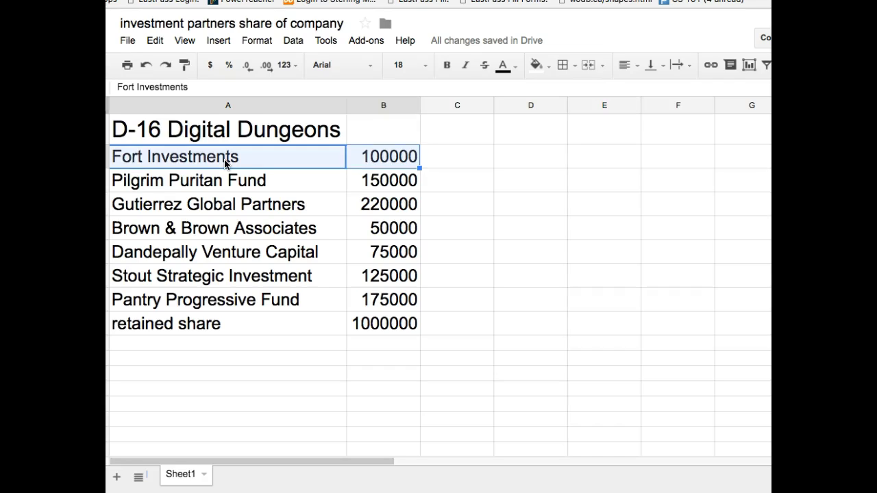
pyautogui.hotkey('shift', 'Down')
pyautogui.hotkey('shift', 'Down')
pyautogui.hotkey('shift', 'Down')
pyautogui.hotkey('shift', 'Down')
pyautogui.hotkey('shift', 'Down')
pyautogui.hotkey('shift', 'Down')
pyautogui.hotkey('shift', 'Down')
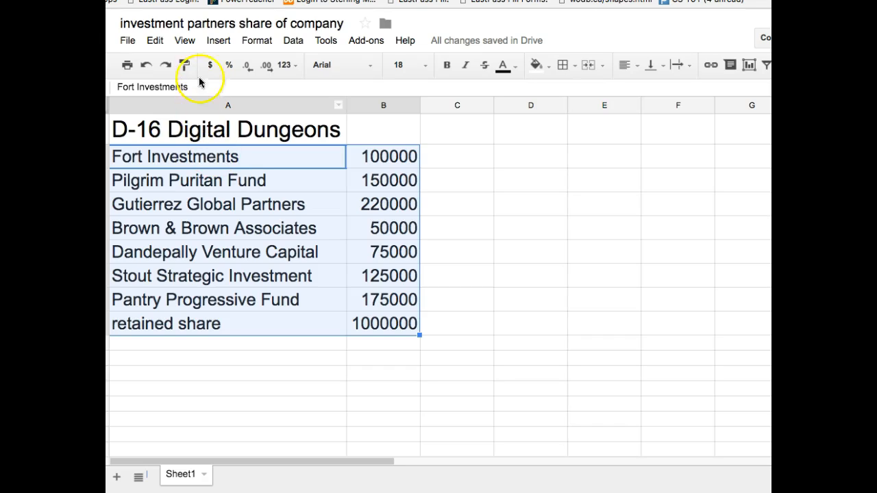
pyautogui.click(211, 42)
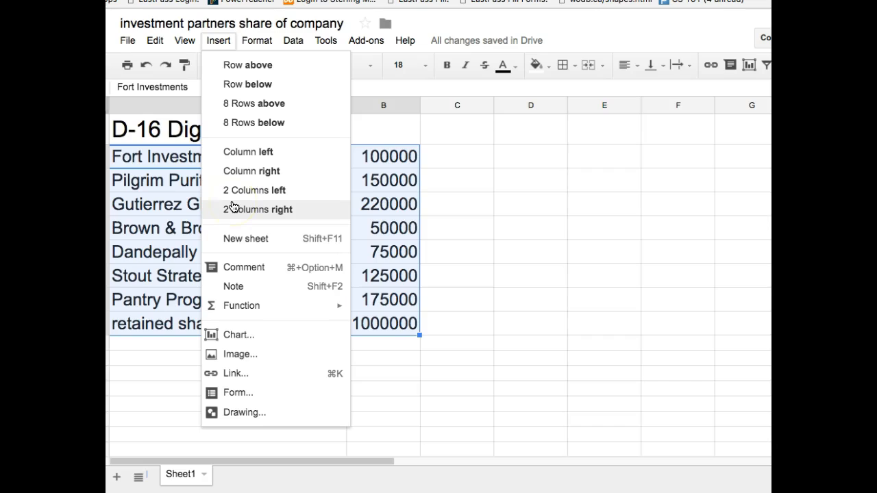
pyautogui.click(237, 335)
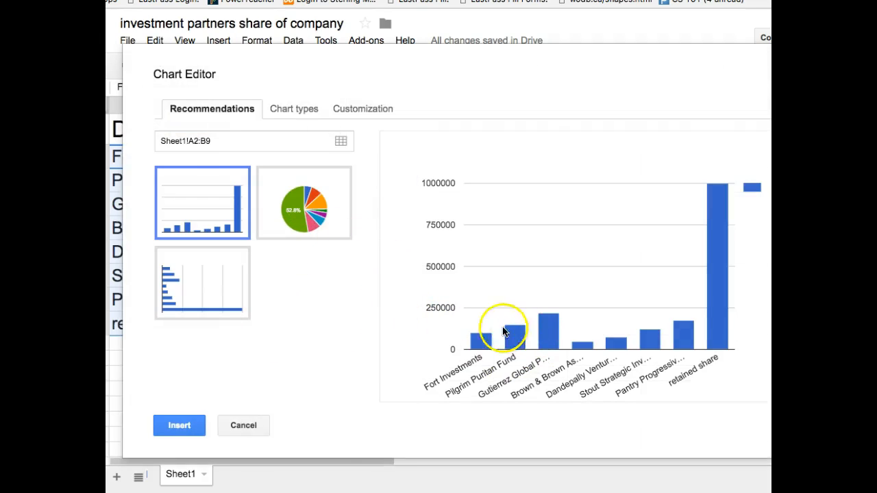
pyautogui.click(295, 209)
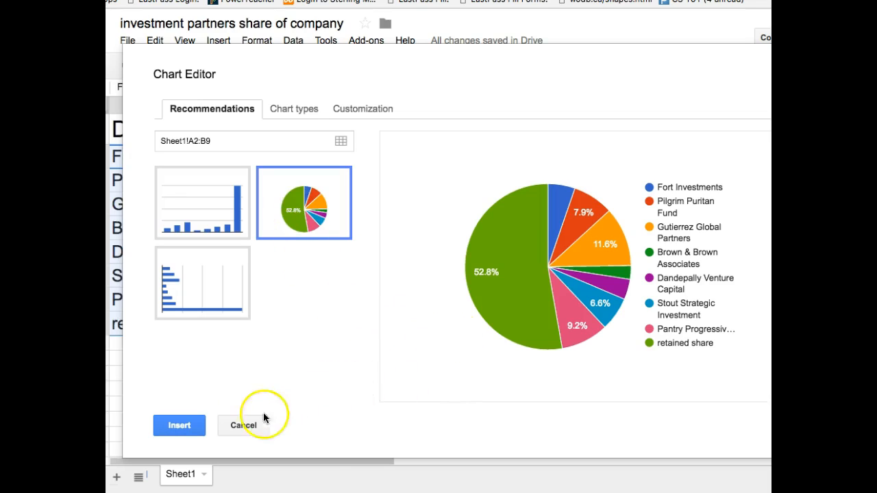
pyautogui.click(179, 425)
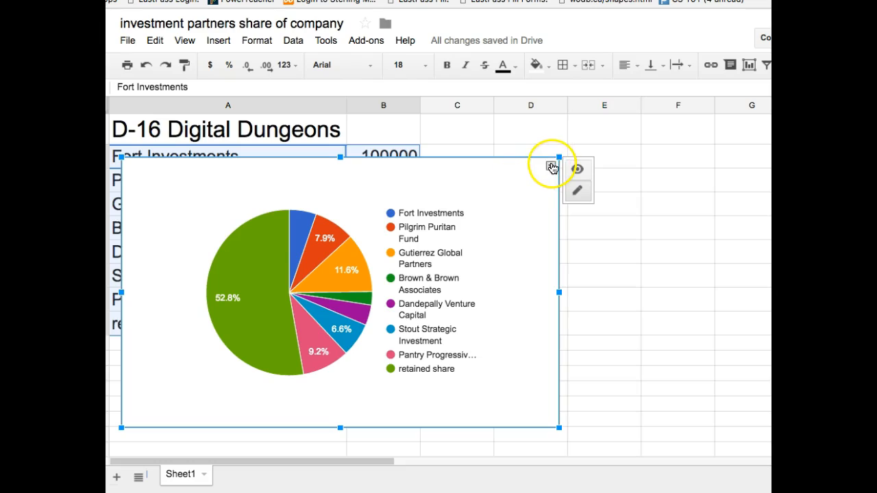
# Step: Move the pie chart to its own sheet and rename that sheet Digital Dungeons Pie Chart
pyautogui.click(551, 167)
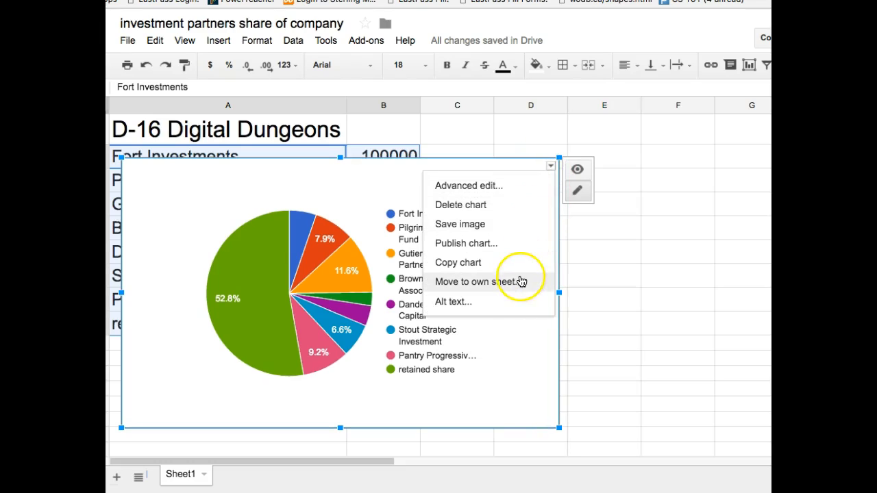
pyautogui.click(505, 283)
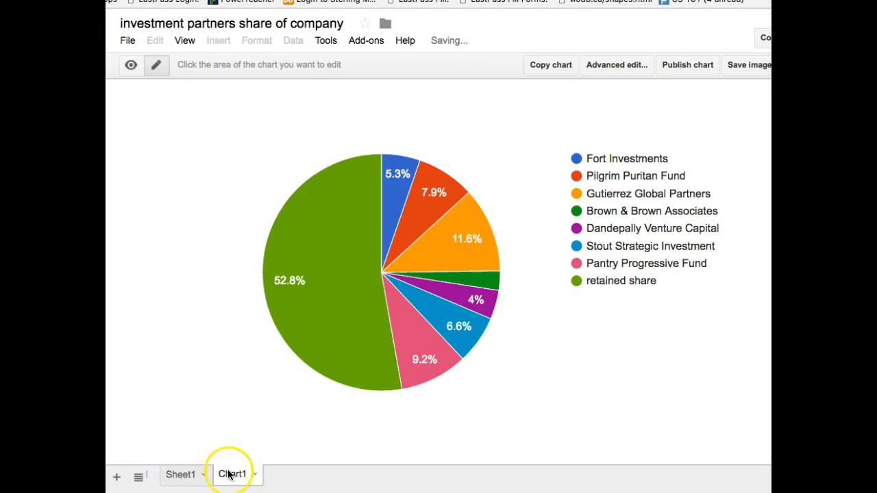
pyautogui.click(257, 475)
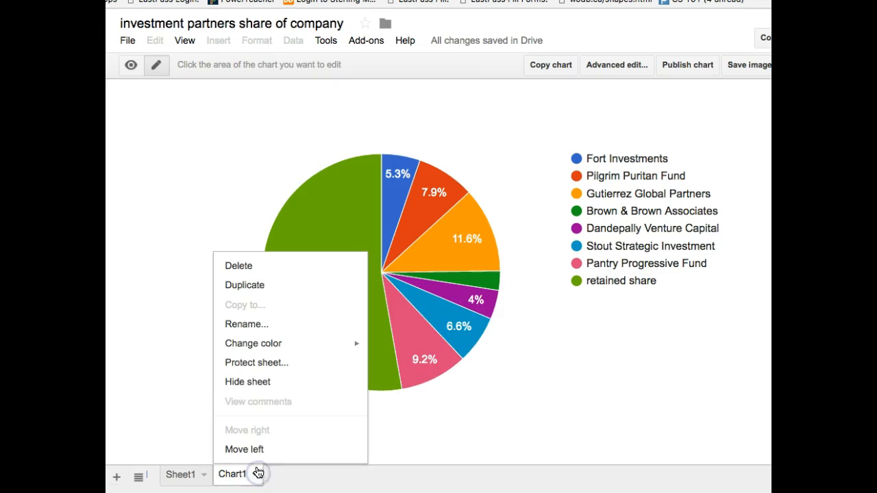
pyautogui.click(244, 326)
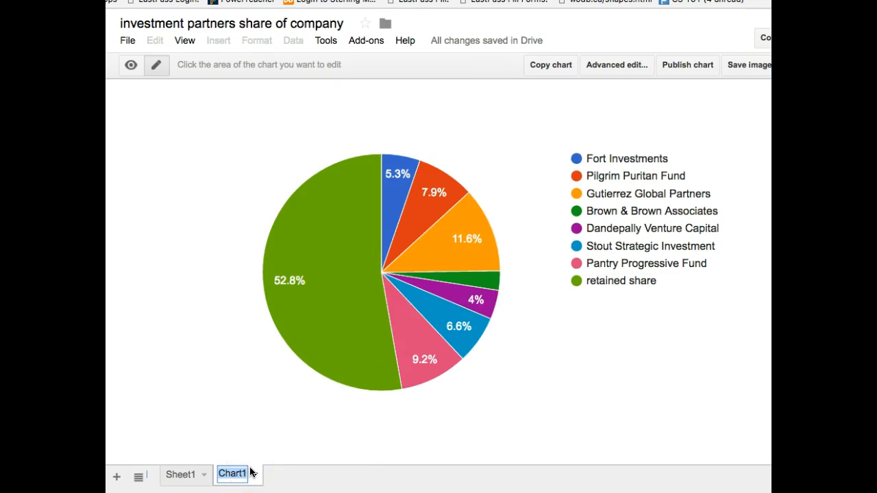
pyautogui.write('Digital I')
pyautogui.write('ungeons Pie Chart')
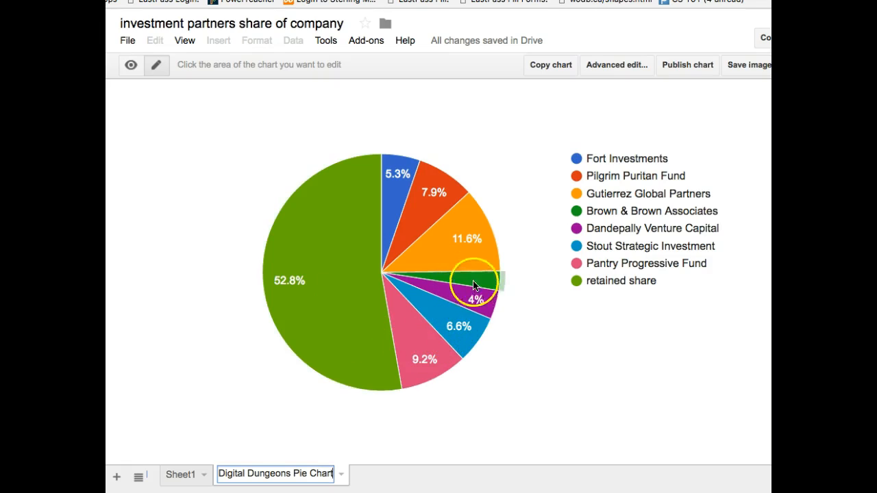
pyautogui.click(394, 200)
pyautogui.click(321, 284)
# Step: Add a new sheet after Sheet1 and rename it sweet treats
pyautogui.click(181, 475)
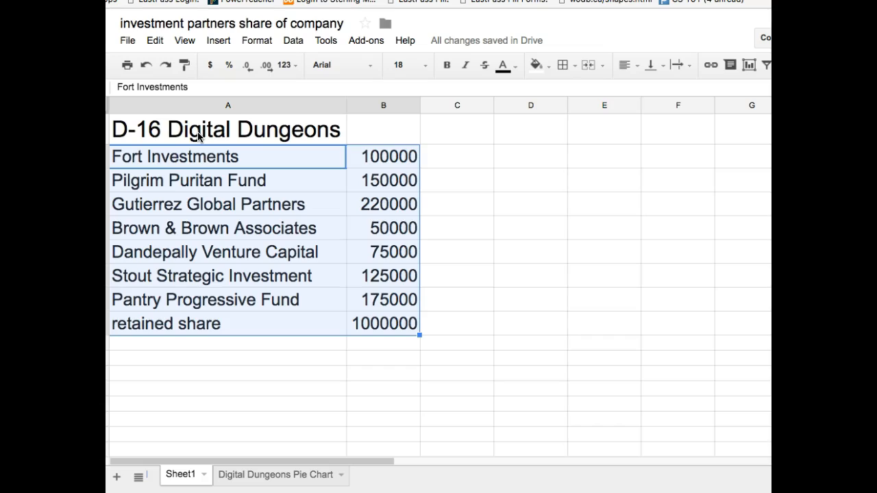
pyautogui.click(117, 479)
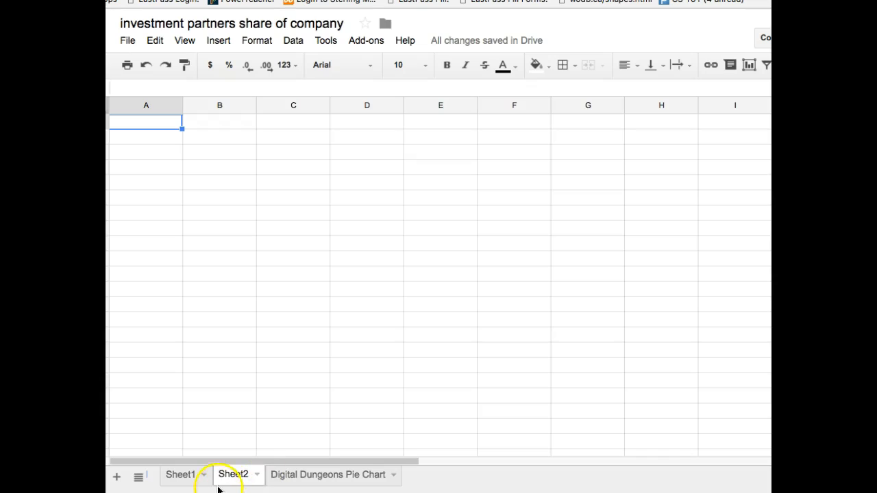
pyautogui.click(256, 475)
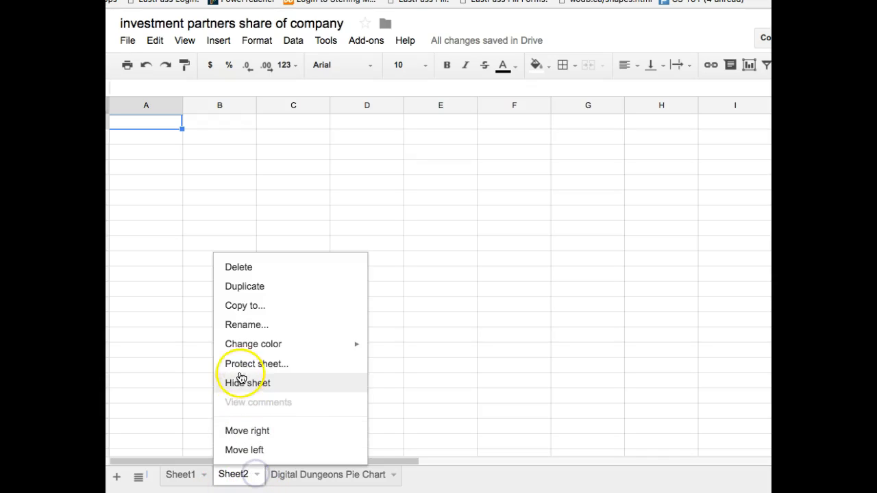
pyautogui.click(240, 325)
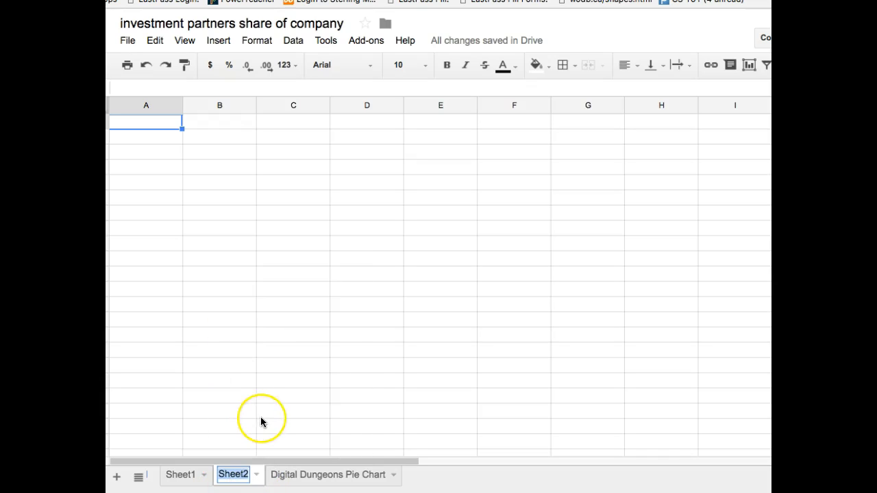
pyautogui.write('sweet')
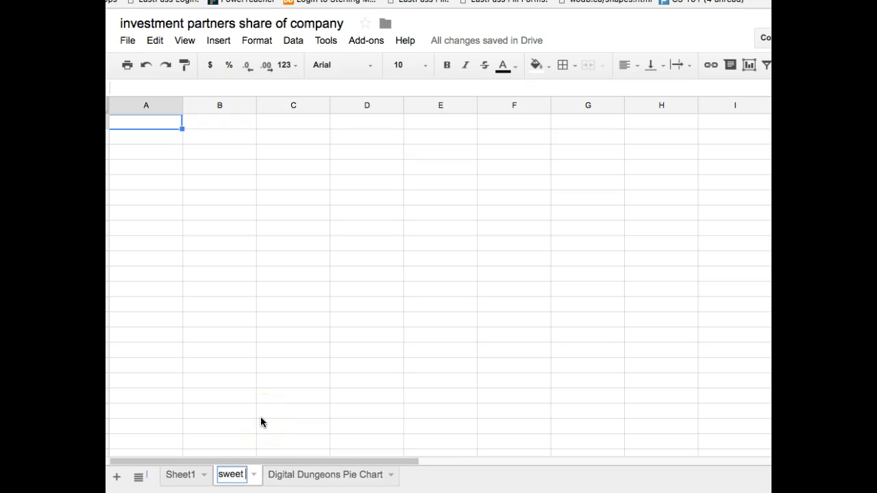
pyautogui.write(' treats')
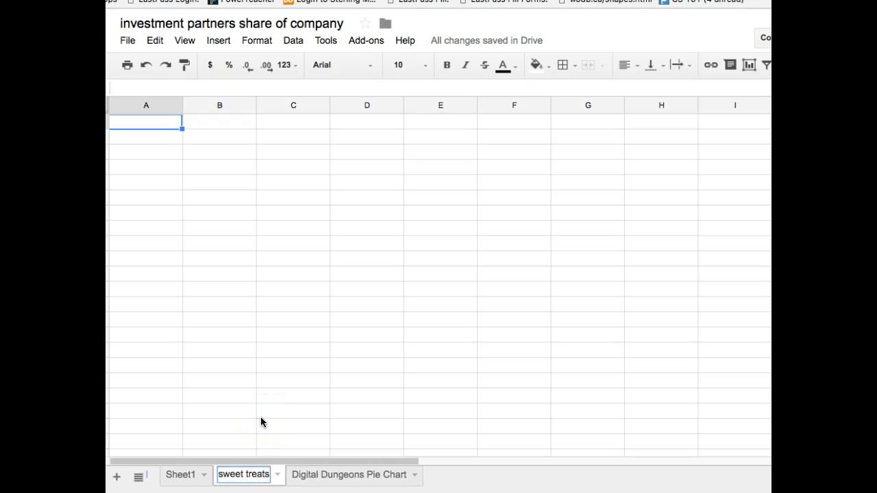
pyautogui.press('Return')
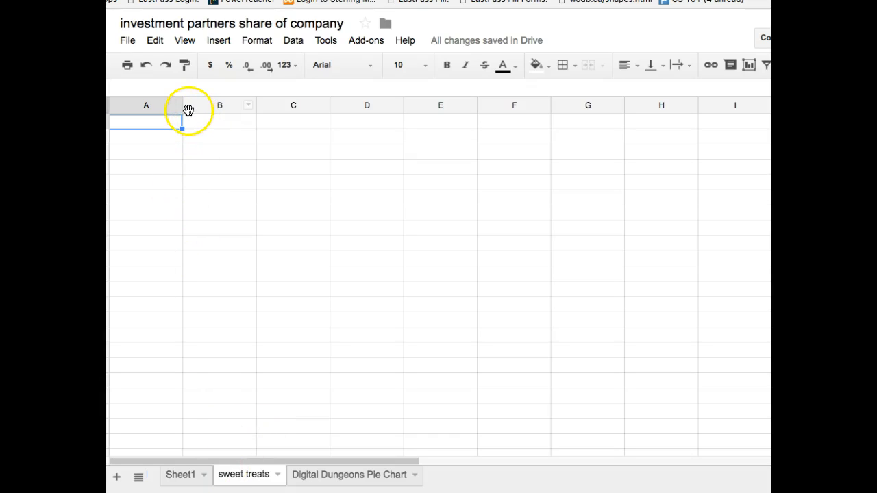
# Step: Widen column A on the sweet treats sheet and enter the title Sweet Treats in A1
pyautogui.moveTo(183, 111); pyautogui.dragTo(235, 101)
pyautogui.click(171, 120)
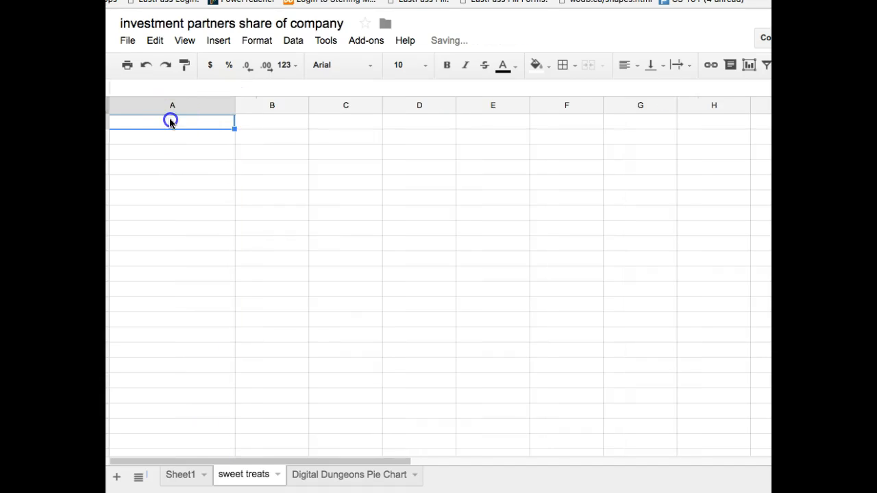
pyautogui.write('Sweet Treats')
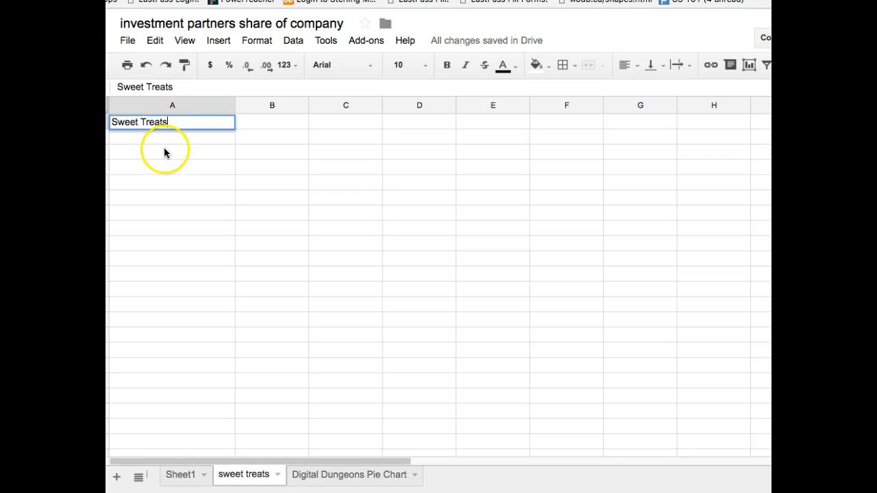
# Step: Enter company 1 in A2 with an investment amount of 100000 in B2
pyautogui.click(164, 136)
pyautogui.write('company 1')
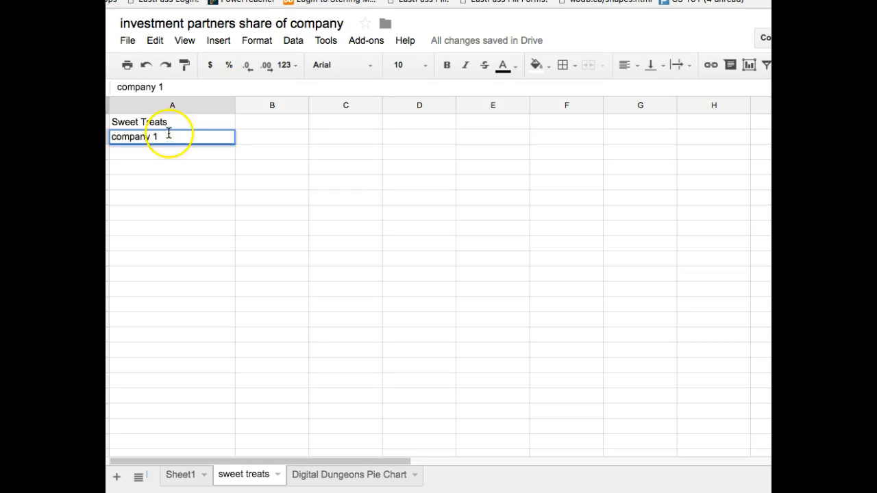
pyautogui.click(262, 144)
pyautogui.write('1000000')
pyautogui.press('BackSpace')
pyautogui.press('Return')
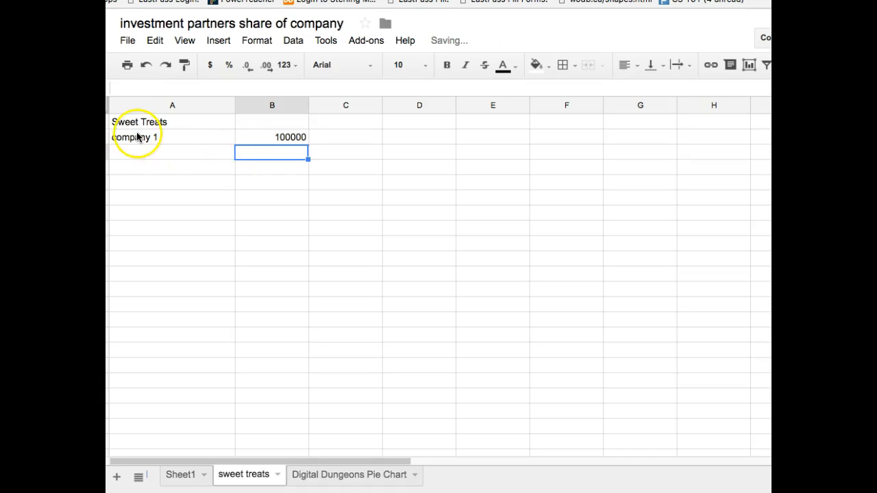
# Step: Enter company 2 in A3 with an investment amount of 50000 in B3
pyautogui.click(144, 153)
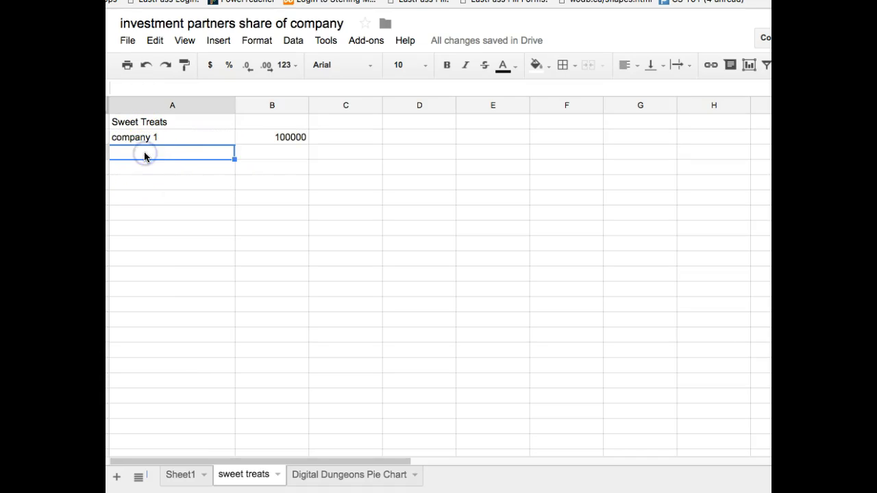
pyautogui.write('copm')
pyautogui.press('BackSpace')
pyautogui.press('BackSpace')
pyautogui.write('mpn')
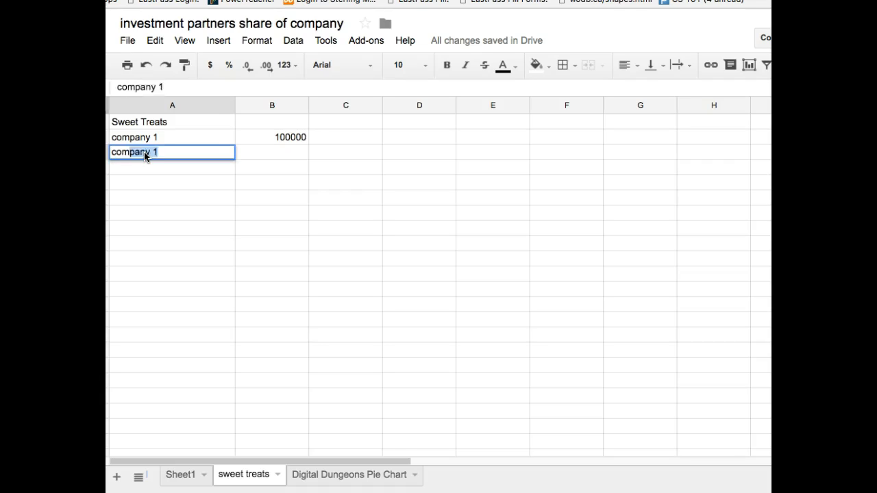
pyautogui.write('any 2')
pyautogui.click(262, 156)
pyautogui.write('50000')
pyautogui.press('Return')
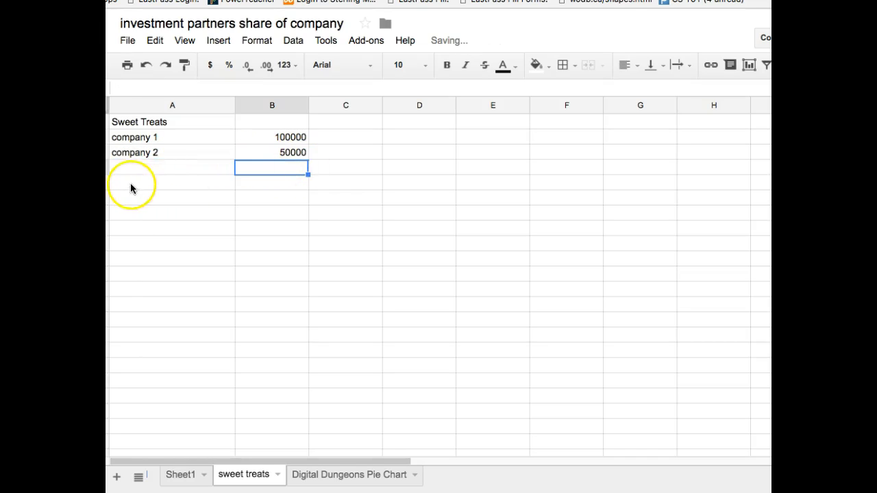
# Step: Enter retained share in A4 with an amount of 10000 in B4
pyautogui.click(136, 168)
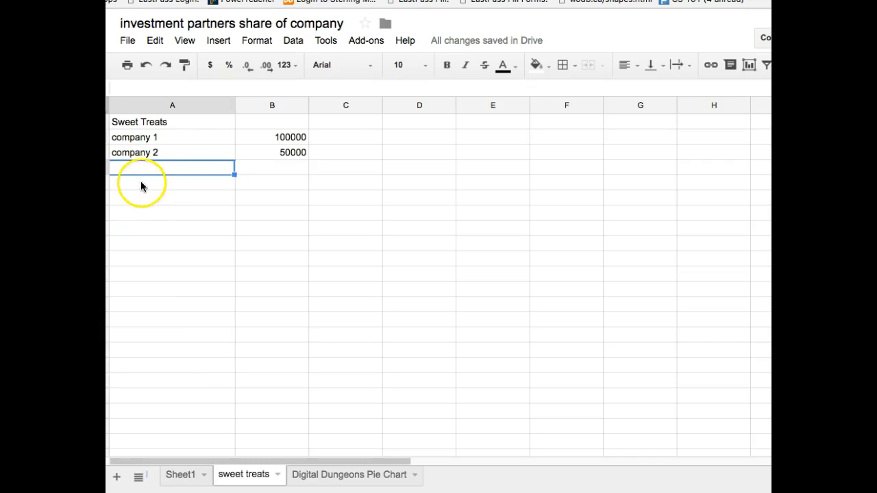
pyautogui.write('retained share')
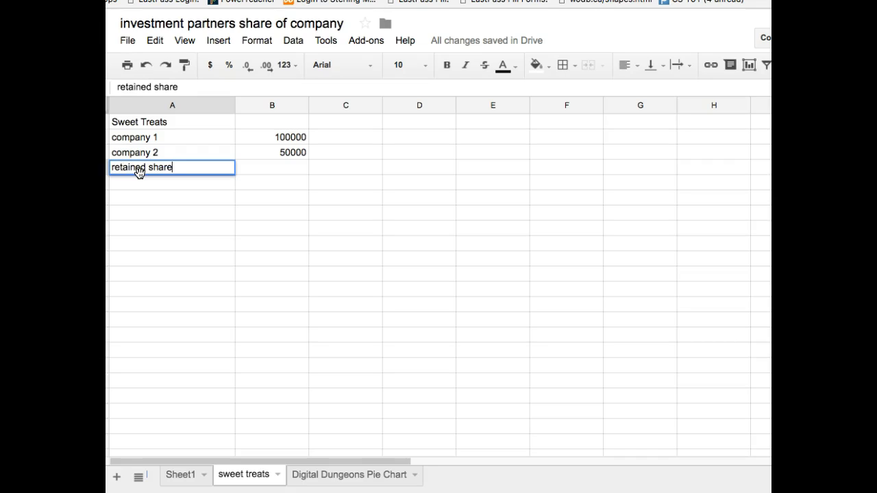
pyautogui.click(280, 171)
pyautogui.click(288, 177)
pyautogui.write('10')
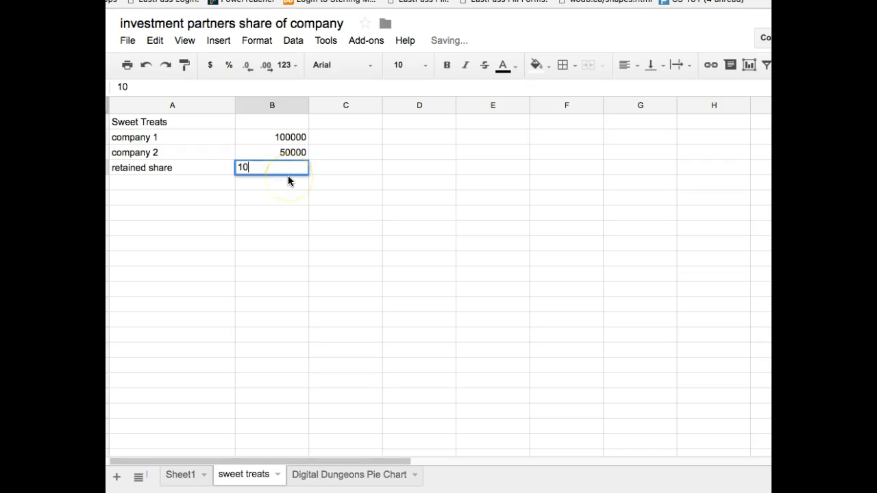
pyautogui.write('0000')
pyautogui.press('Return')
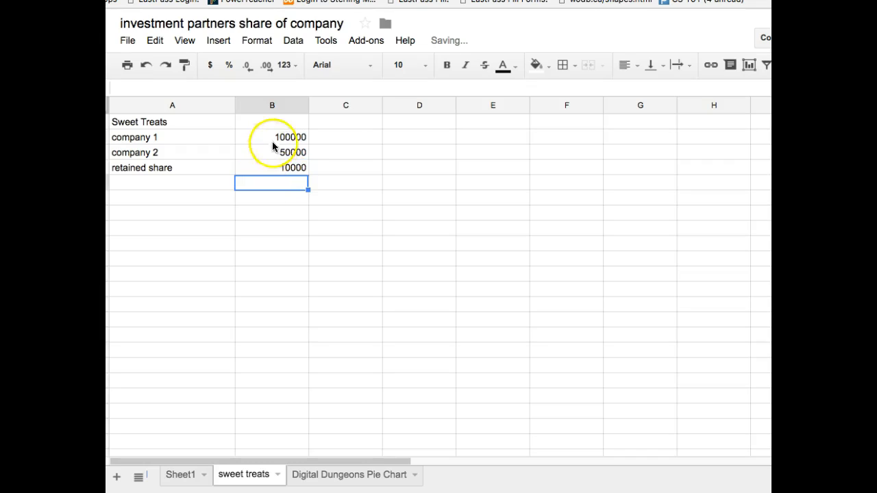
# Step: Change the retained share amount in B4 to 1000000
pyautogui.click(279, 165)
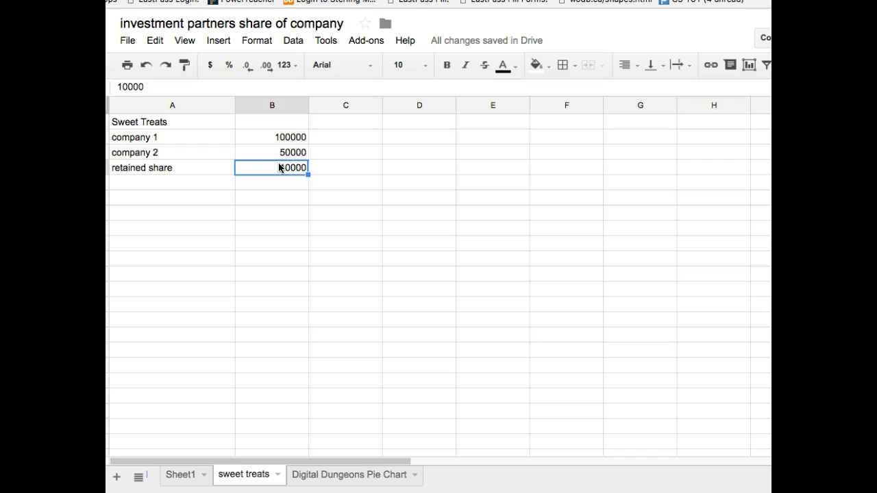
pyautogui.write('1000000')
pyautogui.press('Return')
pyautogui.click(272, 170)
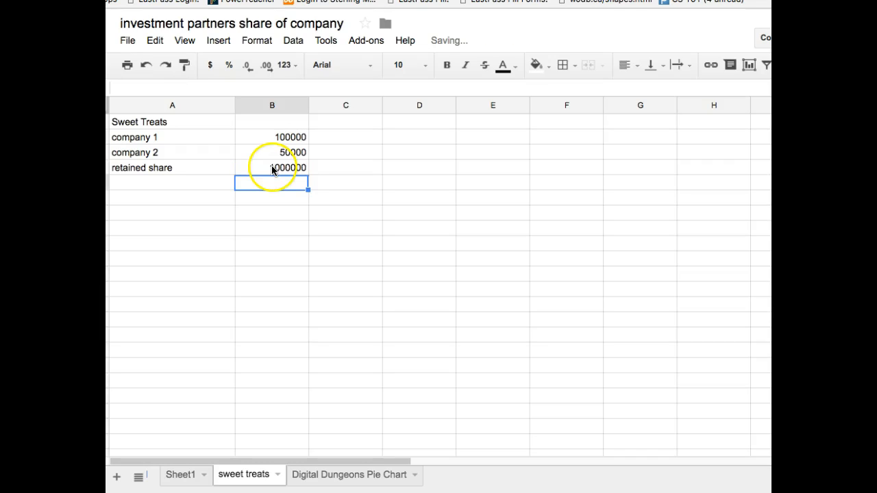
# Step: Select the company and share data in A2:B4 and start inserting a chart from it
pyautogui.moveTo(193, 134); pyautogui.dragTo(259, 171)
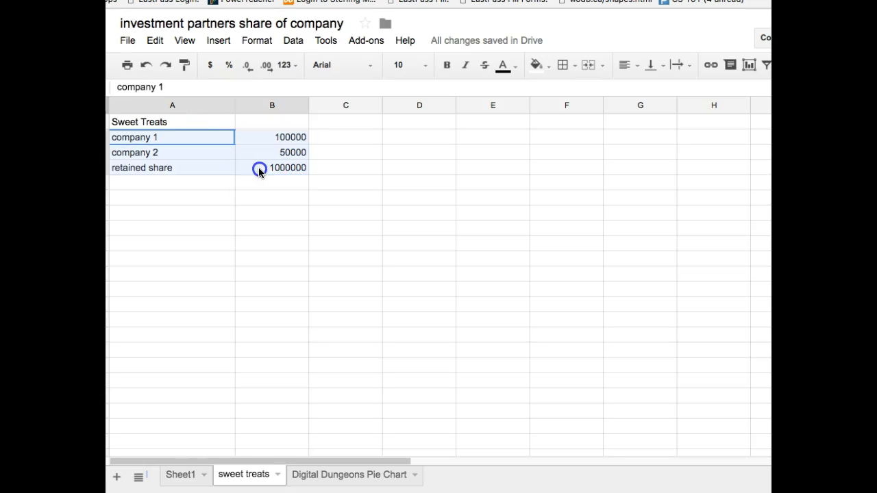
pyautogui.click(210, 41)
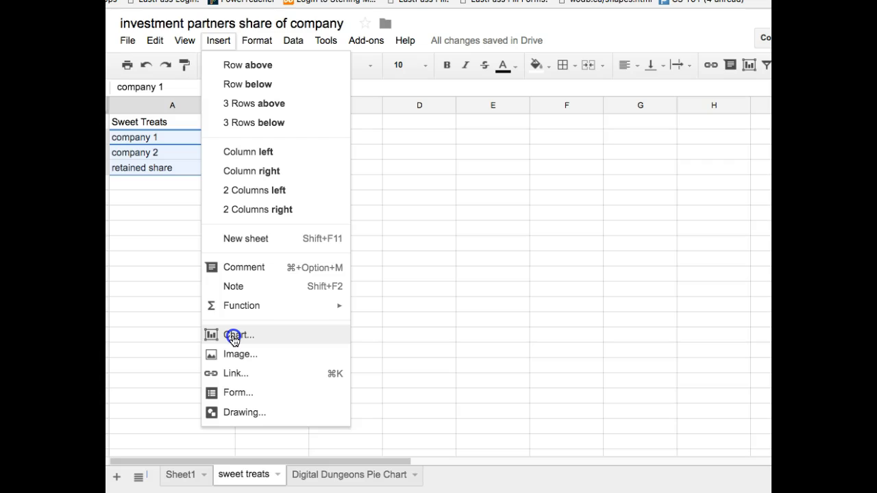
pyautogui.click(180, 189)
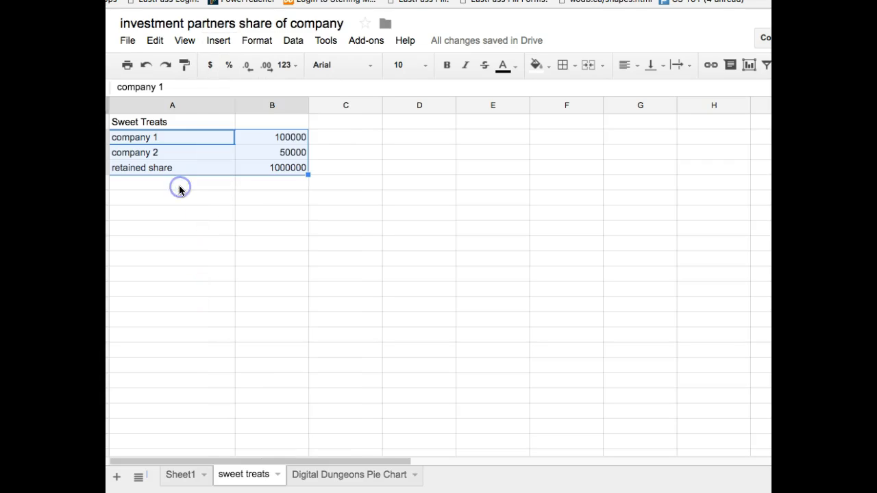